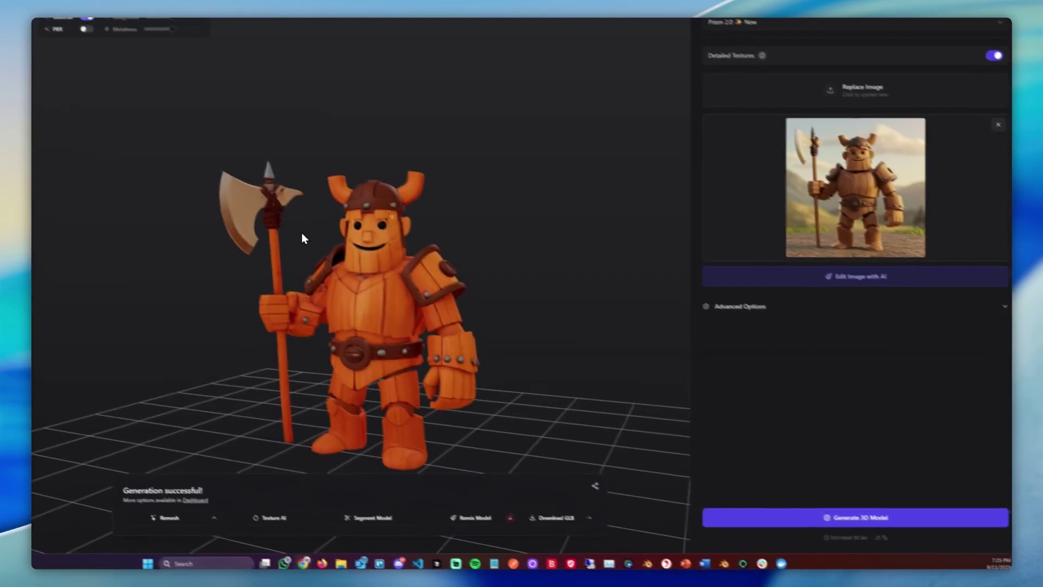
- Open the viking remix, turn the figure to face front, and capture its six views
{"action": "left_click", "coordinate": [485, 517]}
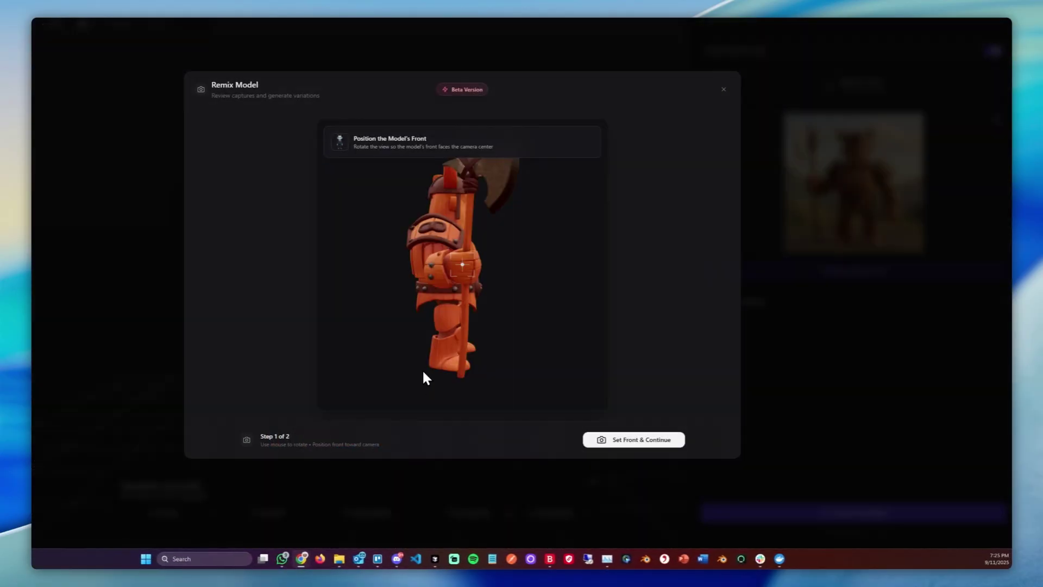
{"action": "left_click_drag", "start_coordinate": [465, 291], "coordinate": [480, 255]}
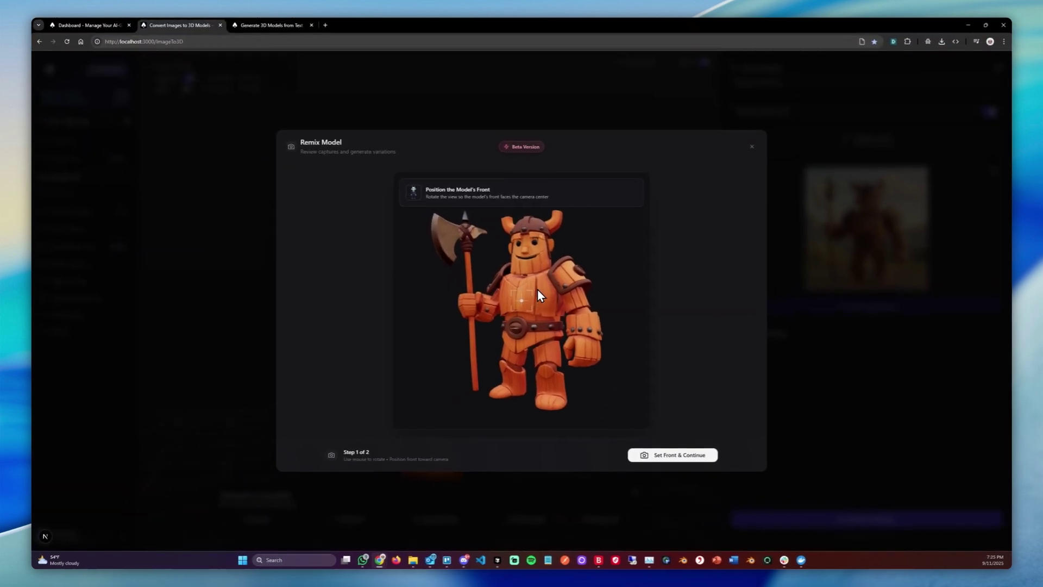
{"action": "left_click_drag", "start_coordinate": [539, 292], "coordinate": [537, 298]}
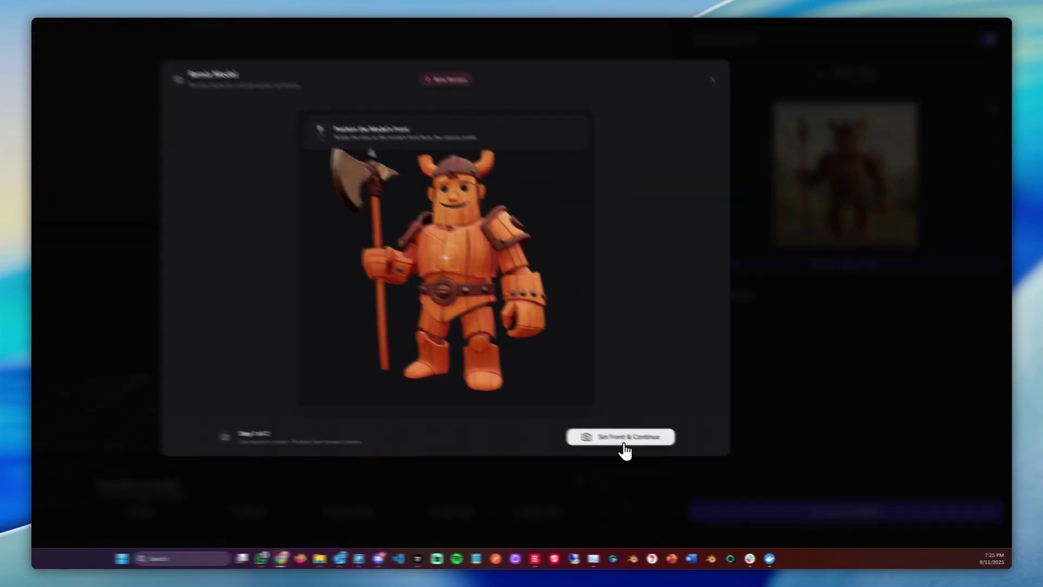
{"action": "left_click", "coordinate": [624, 439]}
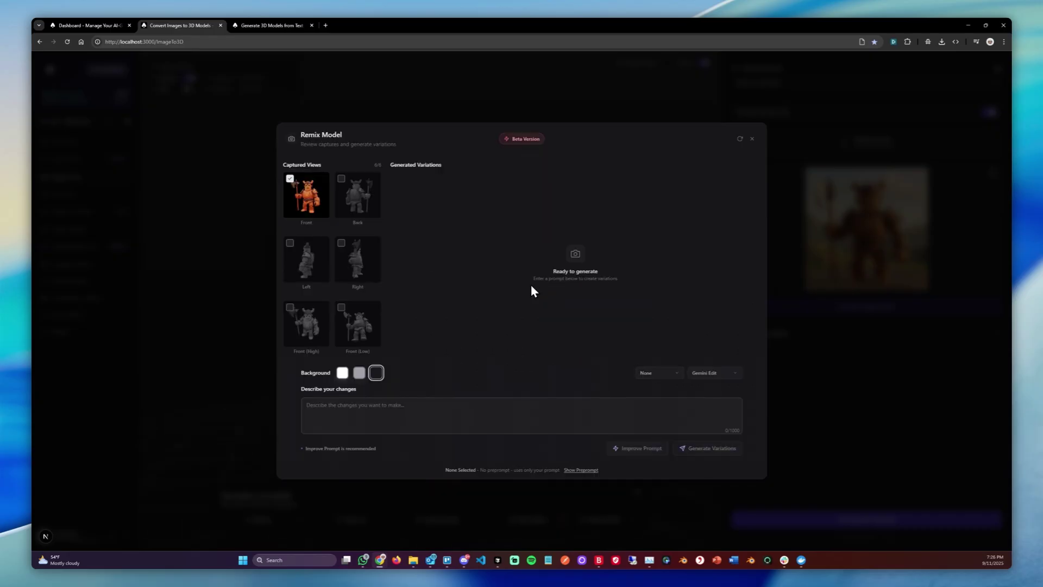
{"action": "left_click", "coordinate": [412, 411]}
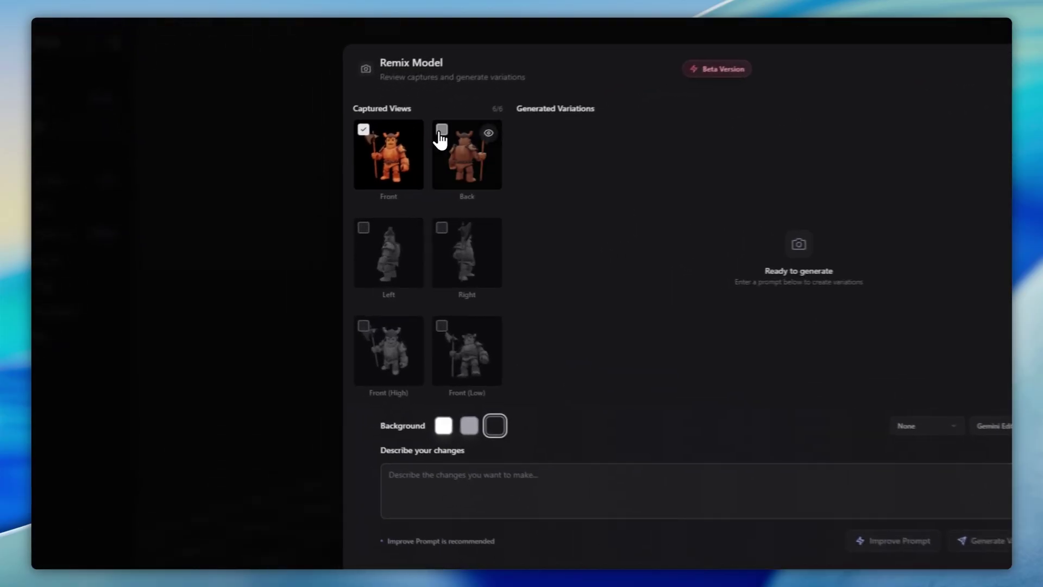
{"action": "left_click", "coordinate": [441, 131]}
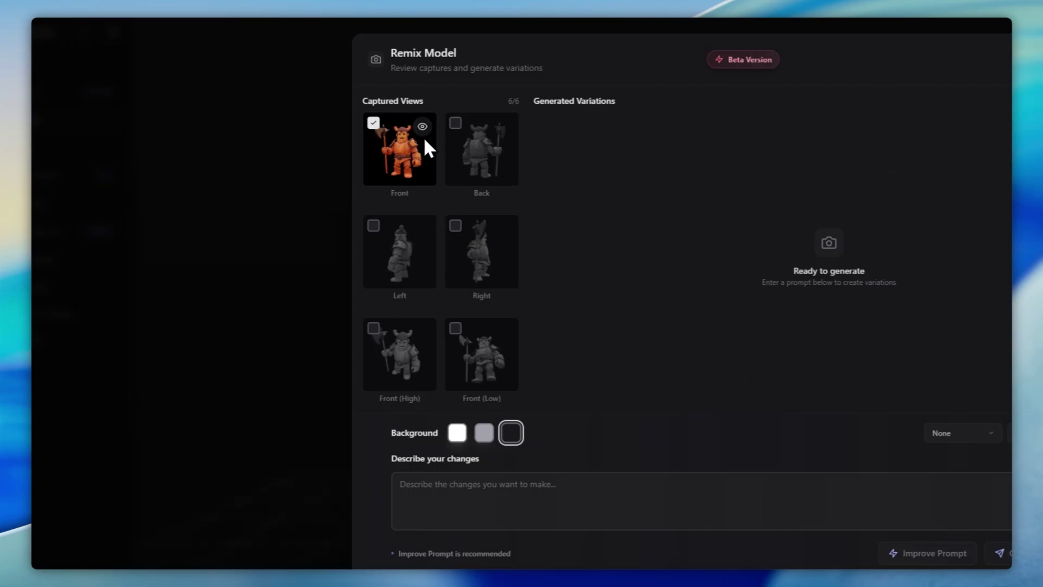
{"action": "left_click", "coordinate": [423, 126]}
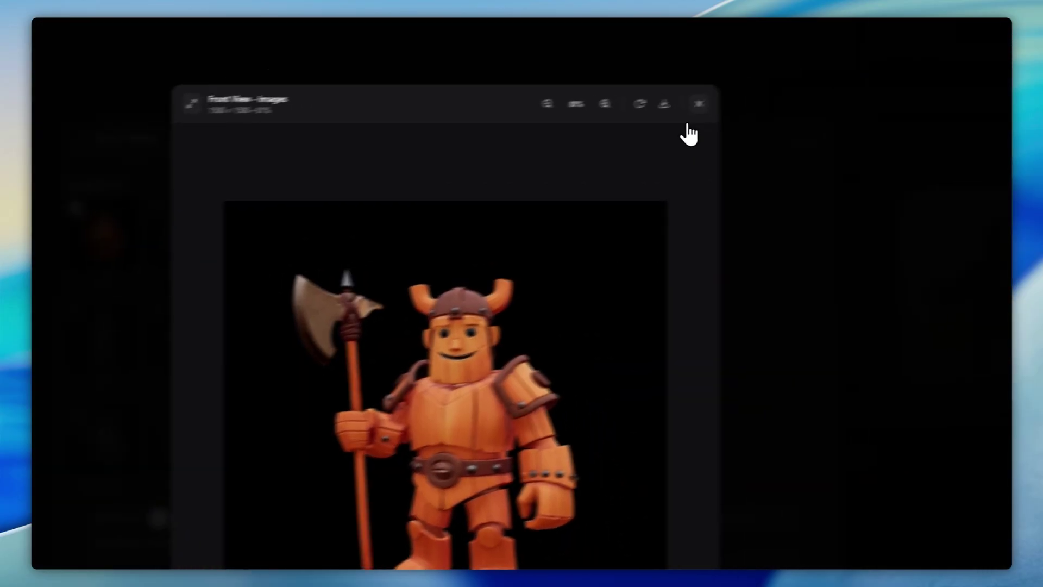
{"action": "left_click", "coordinate": [787, 88]}
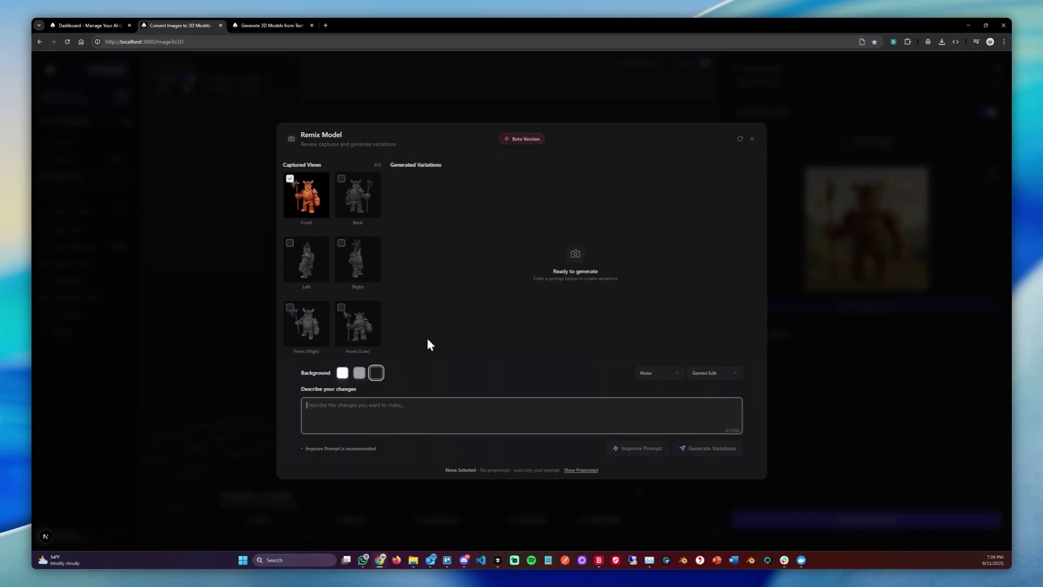
- Ask to change the axe to a sword on a wooden pedestal, then expand it with Improve Prompt
{"action": "type", "text": "change"}
{"action": "type", "text": " the axe "}
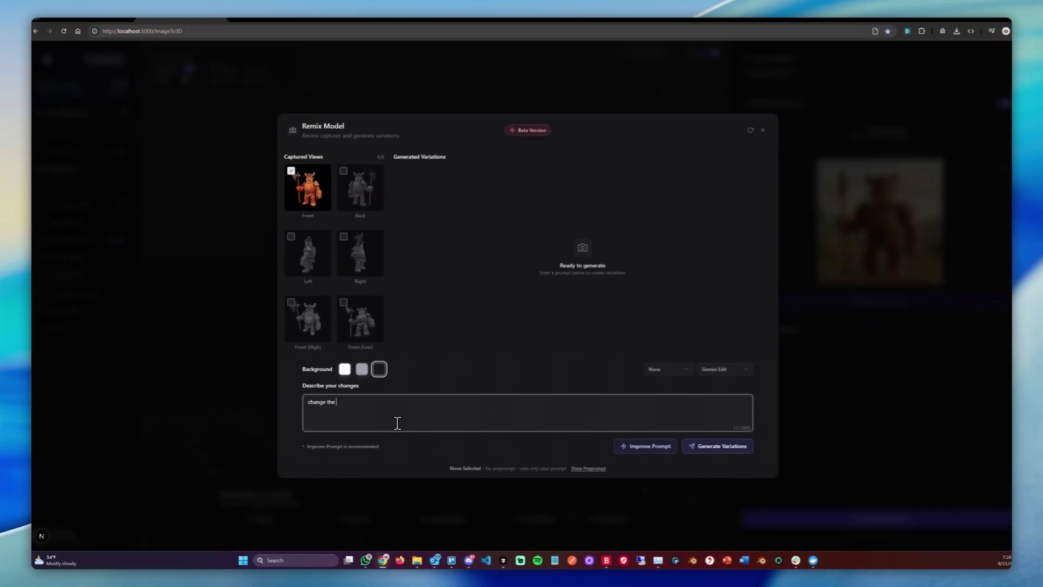
{"action": "type", "text": "t"}
{"action": "key", "text": "BackSpace"}
{"action": "type", "text": "to be a sw"}
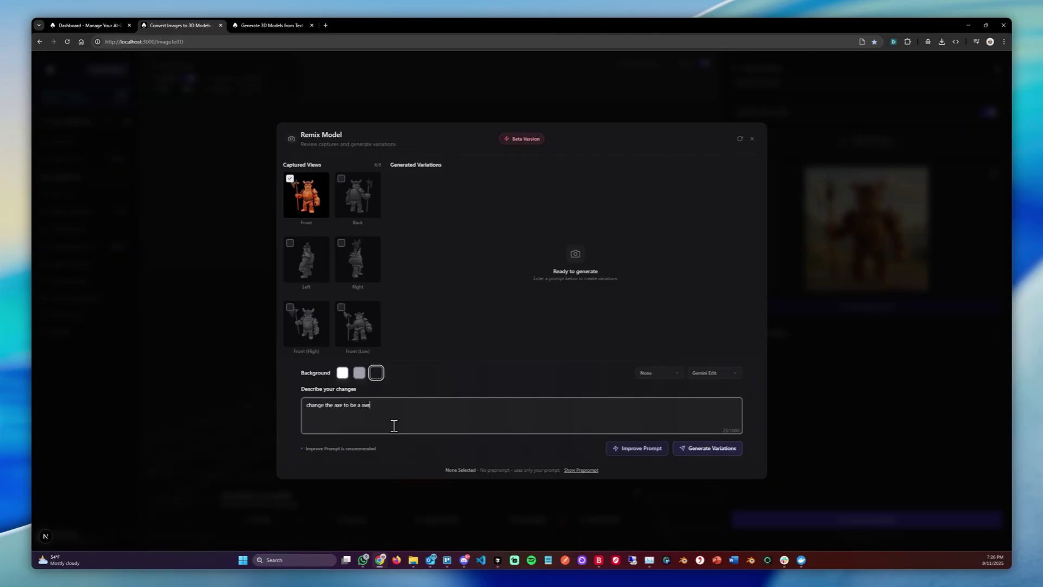
{"action": "key", "text": "BackSpace"}
{"action": "key", "text": "ctrl+c"}
{"action": "key", "text": "ctrl+v"}
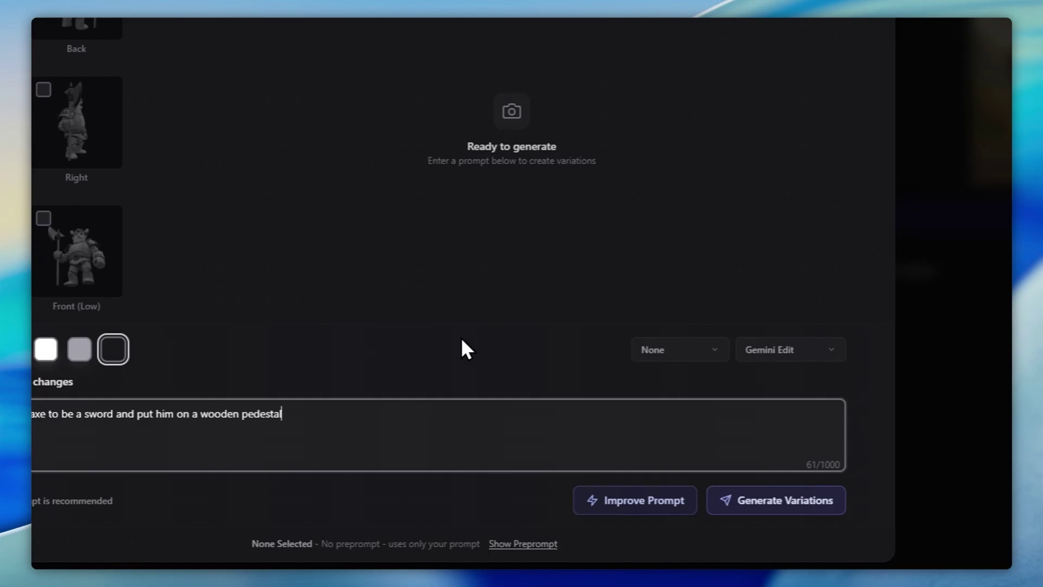
{"action": "left_click", "coordinate": [429, 364]}
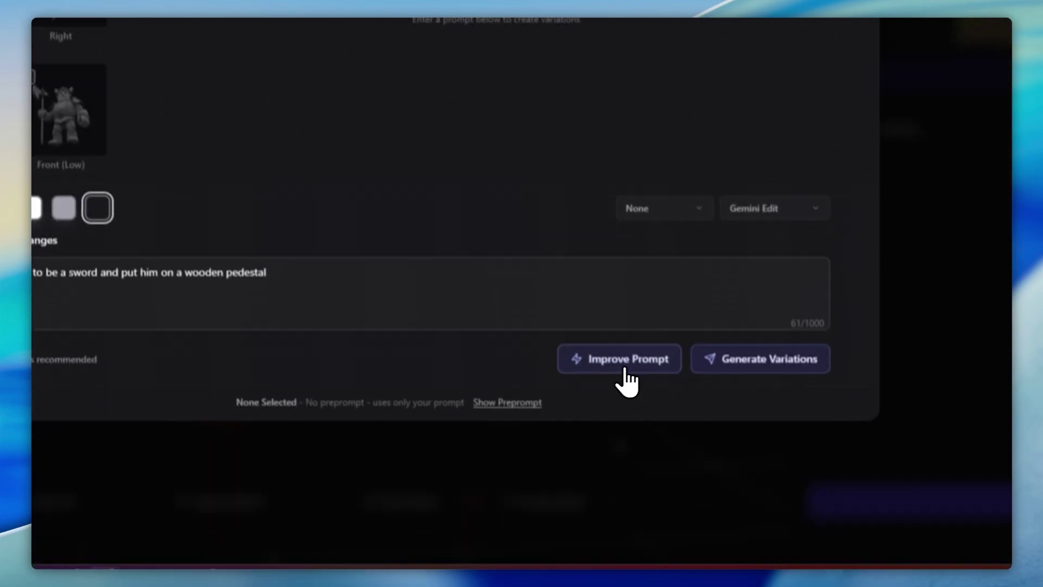
{"action": "left_click", "coordinate": [638, 501]}
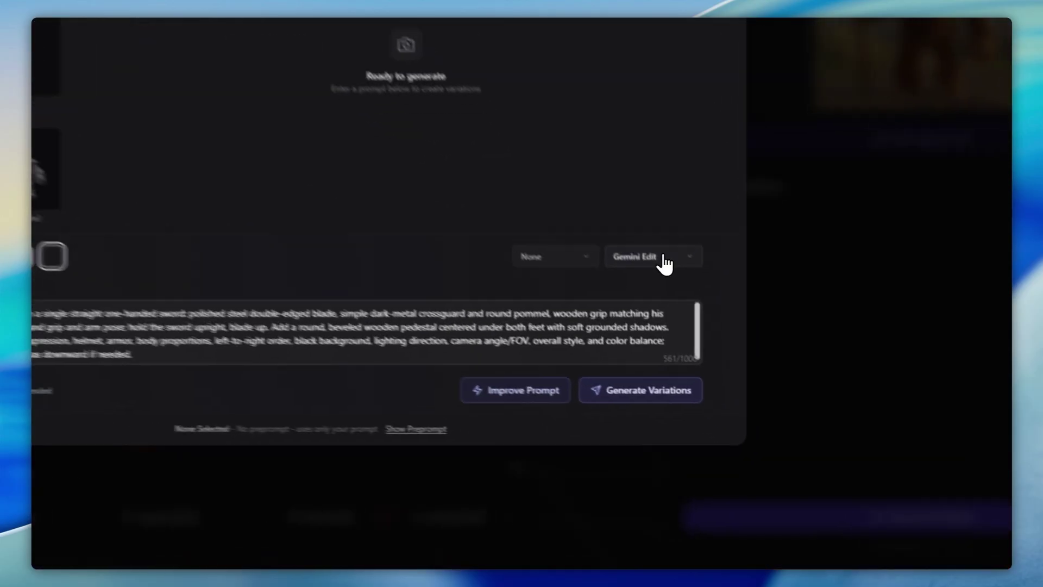
- Generate sword-and-pedestal variations with Gemini Edit and load the right-hand one as 3D input
{"action": "left_click", "coordinate": [713, 373]}
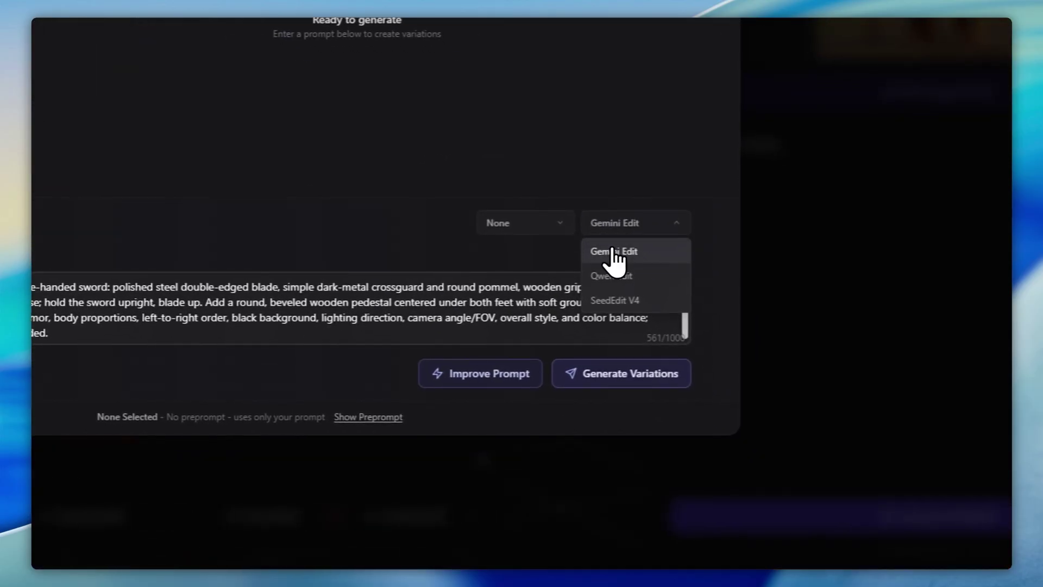
{"action": "left_click", "coordinate": [618, 252]}
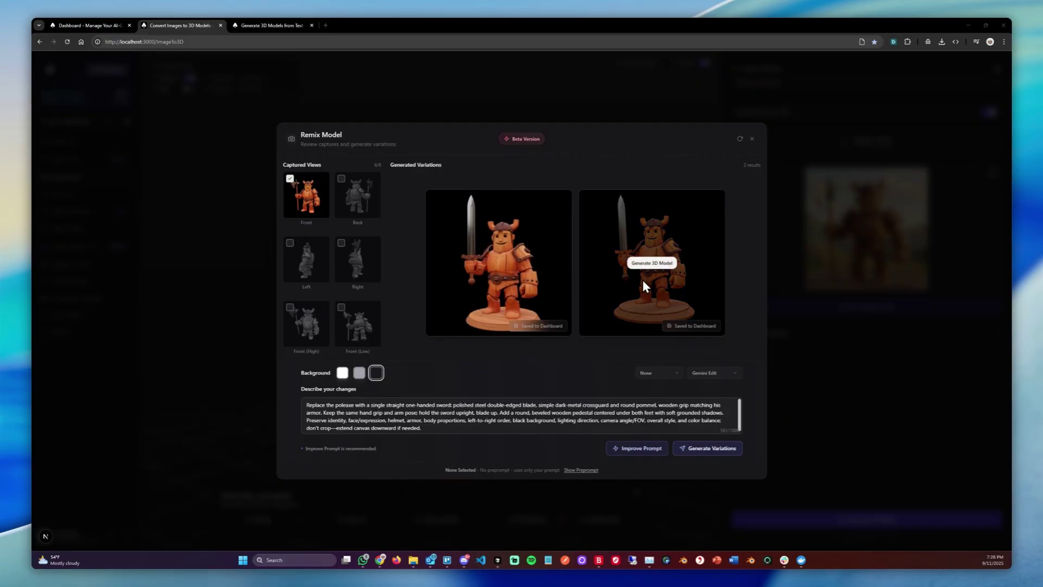
{"action": "left_click", "coordinate": [651, 264]}
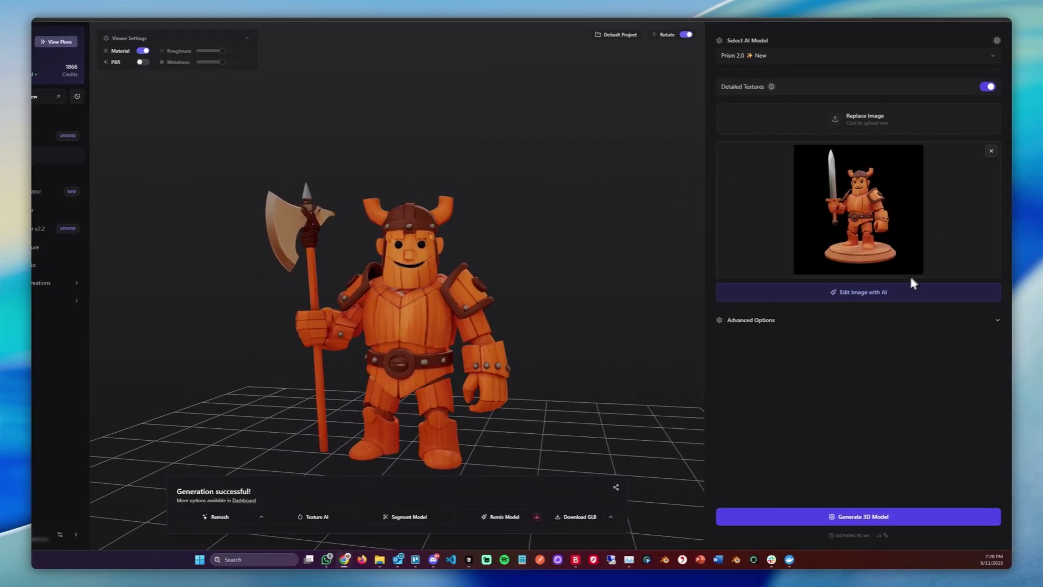
- Start generating the sword viking model and switch to the stylized dog's Text to 3D tab
{"action": "left_click", "coordinate": [825, 512]}
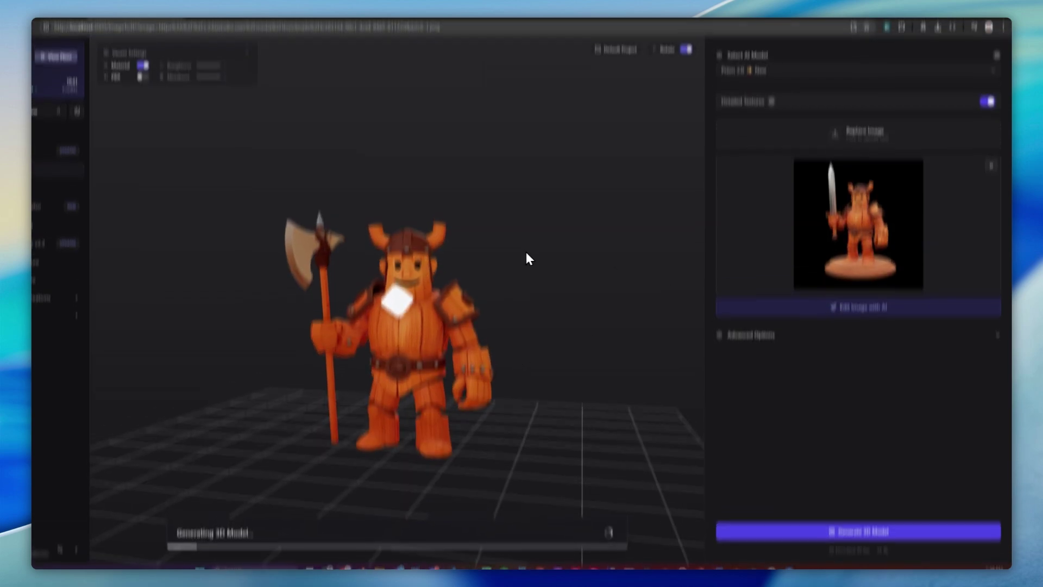
{"action": "left_click", "coordinate": [209, 24]}
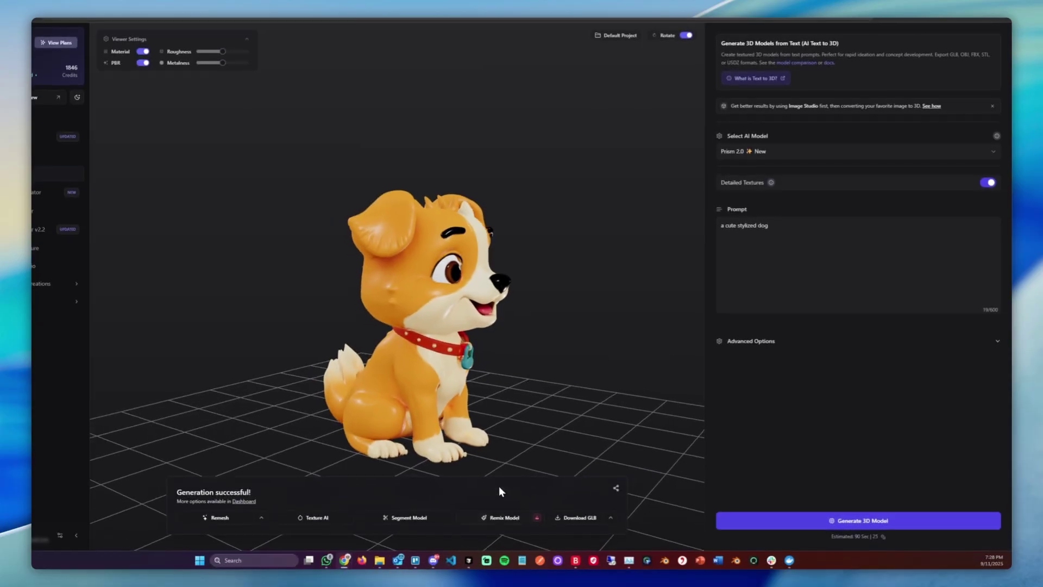
- Open the dog remix, turn the dog to face the camera, and capture its six views
{"action": "left_click", "coordinate": [505, 516]}
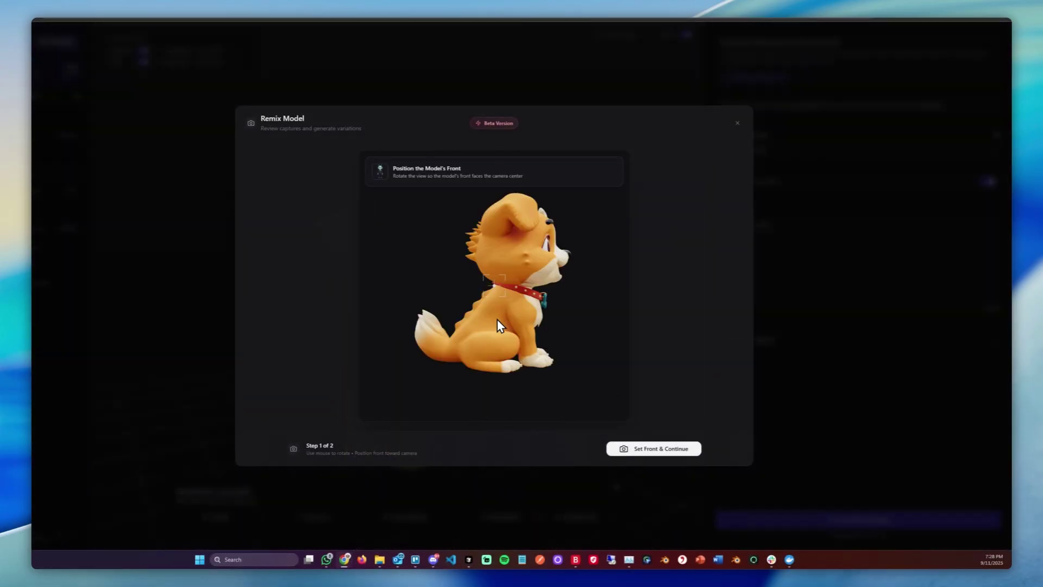
{"action": "left_click_drag", "start_coordinate": [507, 298], "coordinate": [457, 284]}
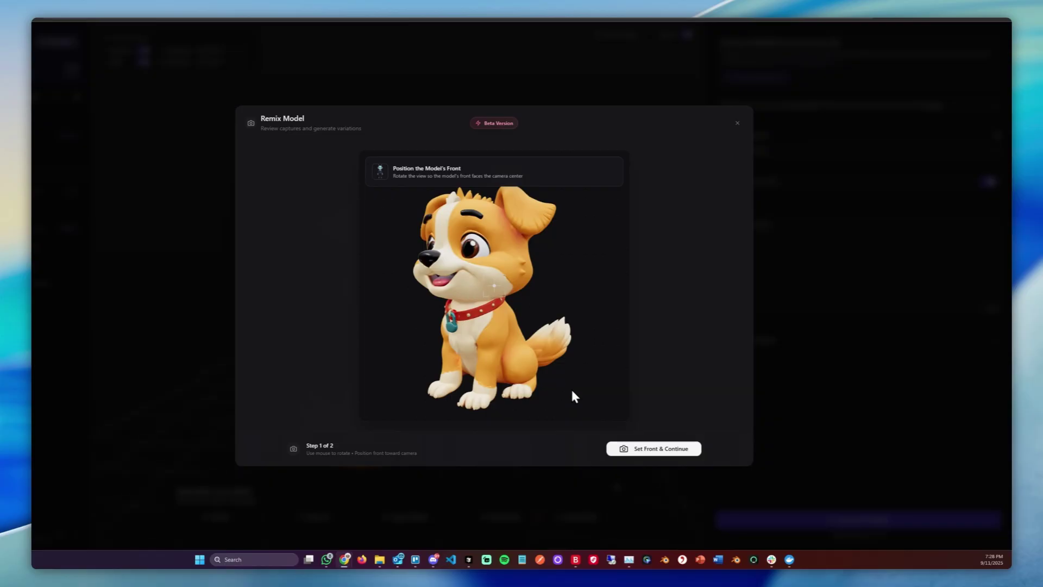
{"action": "left_click", "coordinate": [634, 451]}
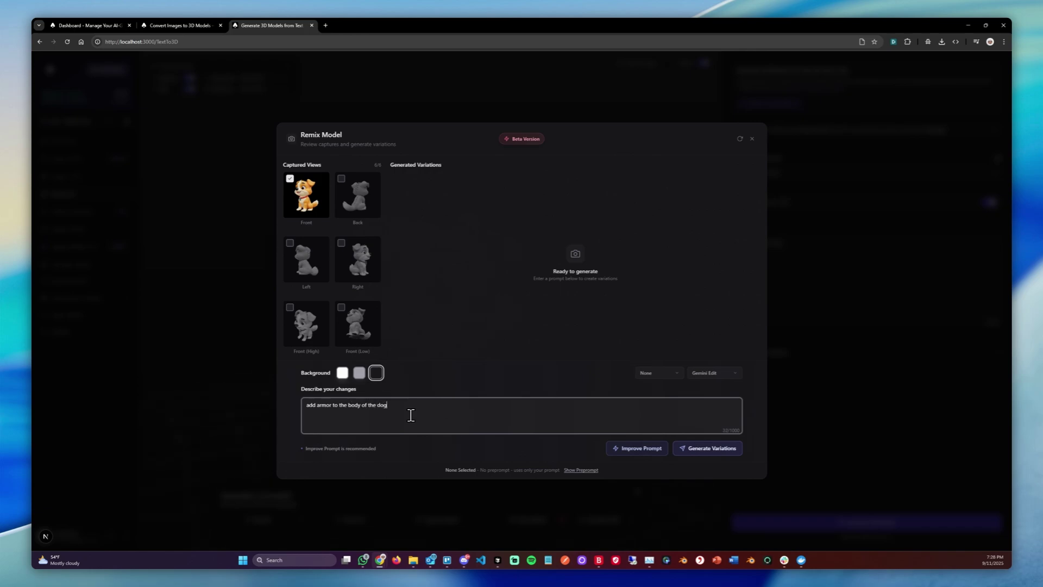
- Expand the armor prompt, generate two armored-dog variations, and send the second to Image to 3D
{"action": "left_click", "coordinate": [635, 448]}
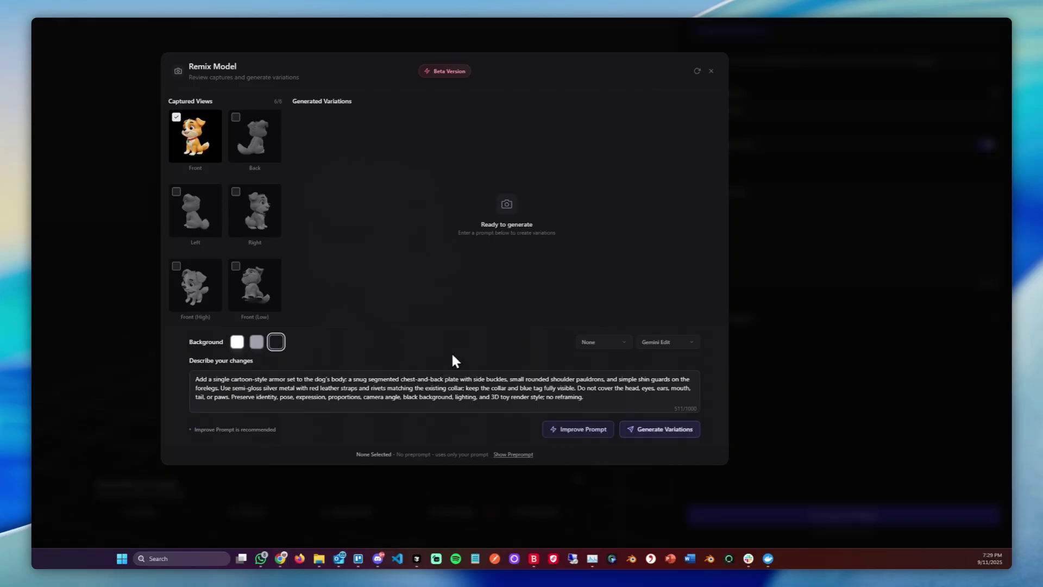
{"action": "left_click", "coordinate": [659, 429]}
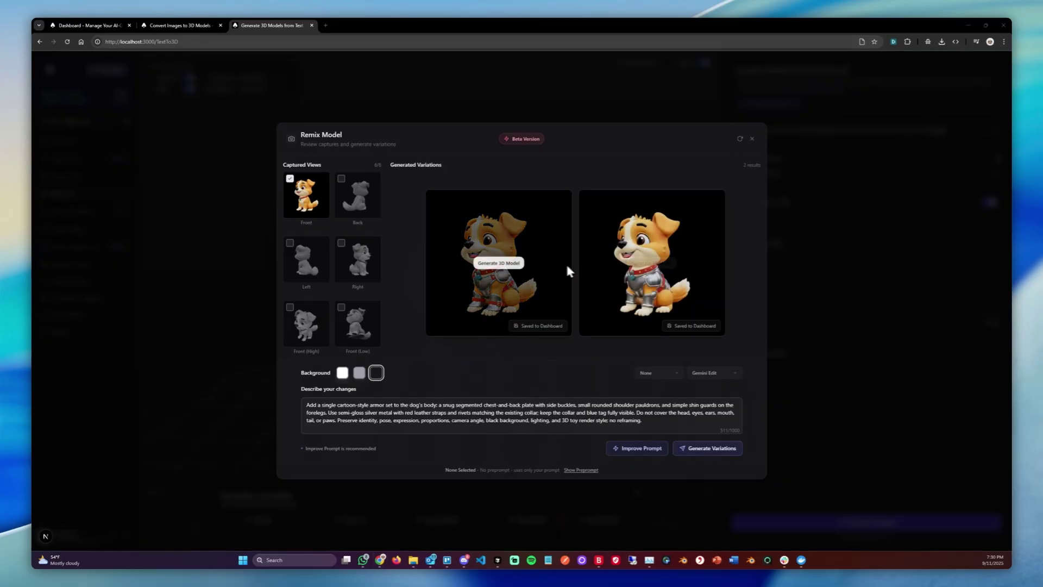
{"action": "mouse_move", "coordinate": [610, 265]}
{"action": "left_click", "coordinate": [647, 264]}
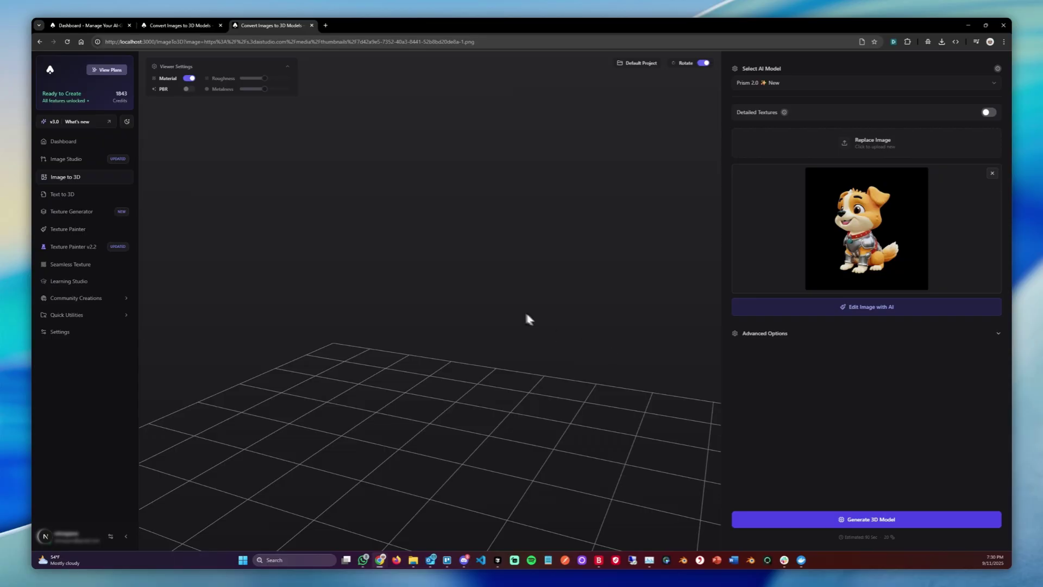
- From the Dashboard, open the cartoonish alien's remix, face it front, and capture six views
{"action": "left_click", "coordinate": [82, 17]}
{"action": "left_click", "coordinate": [381, 103]}
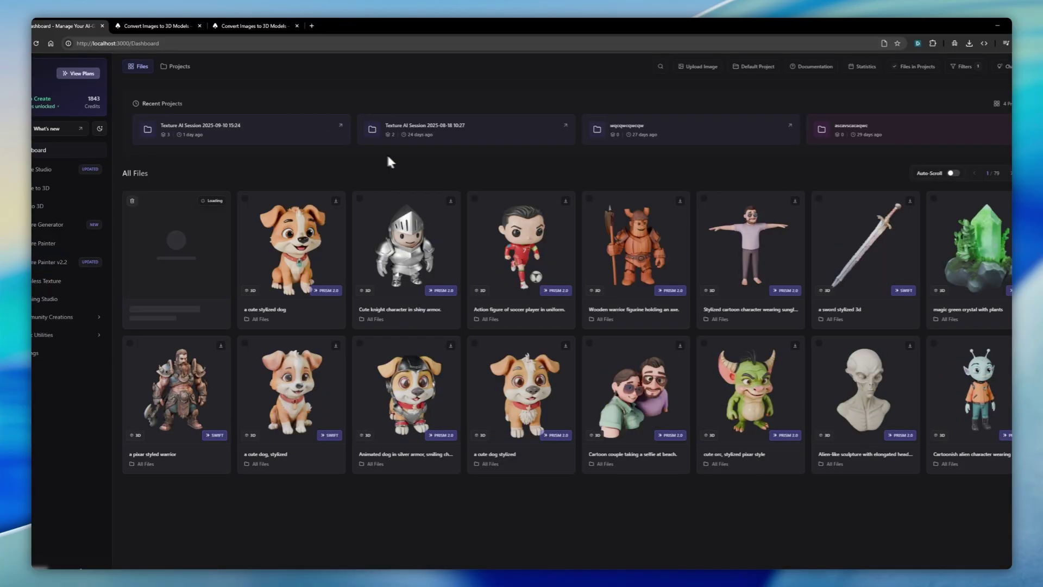
{"action": "left_click", "coordinate": [948, 346]}
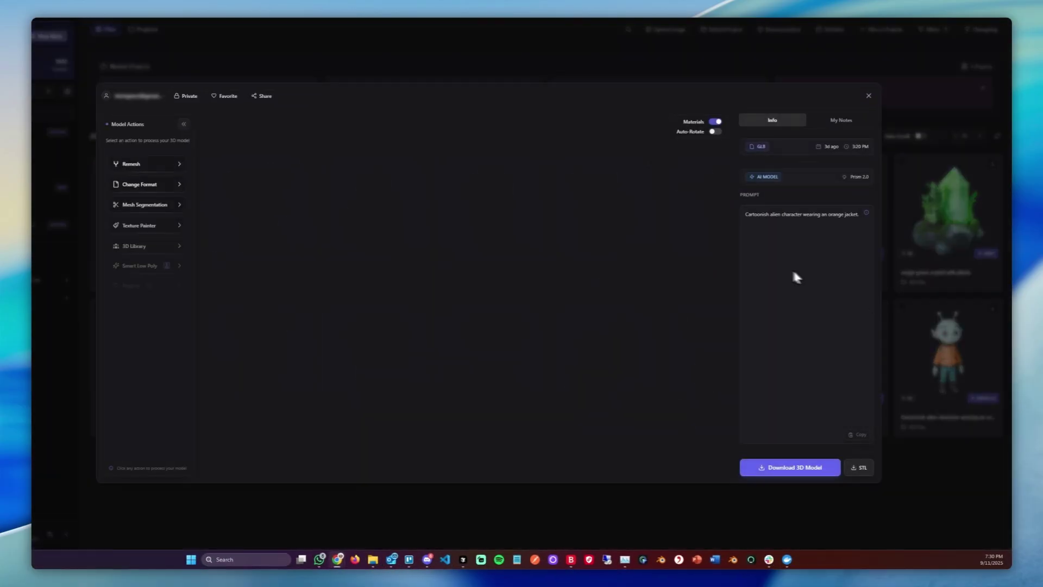
{"action": "left_click", "coordinate": [156, 323]}
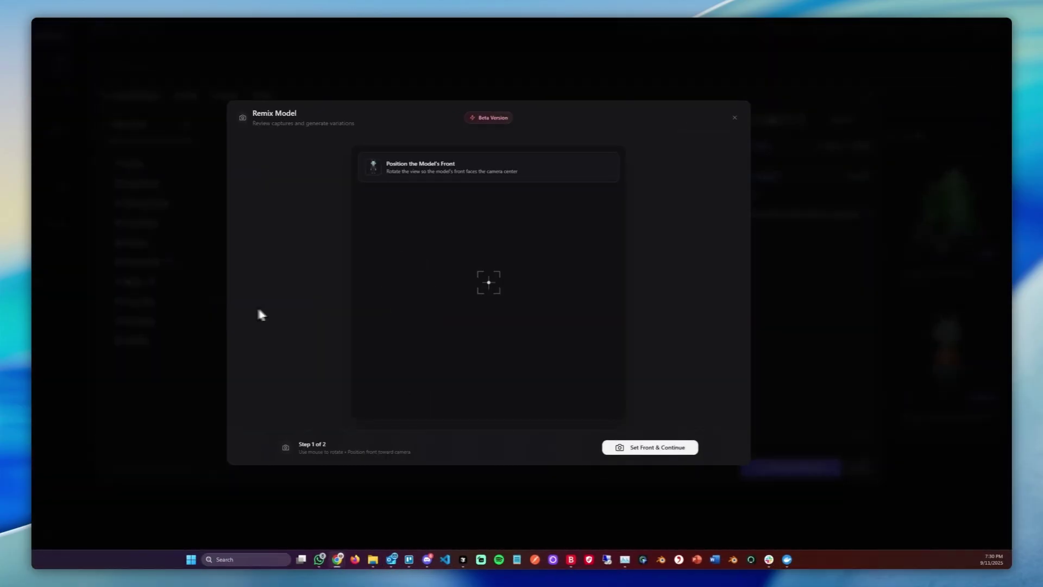
{"action": "left_click_drag", "start_coordinate": [517, 293], "coordinate": [549, 326]}
{"action": "left_click", "coordinate": [663, 448]}
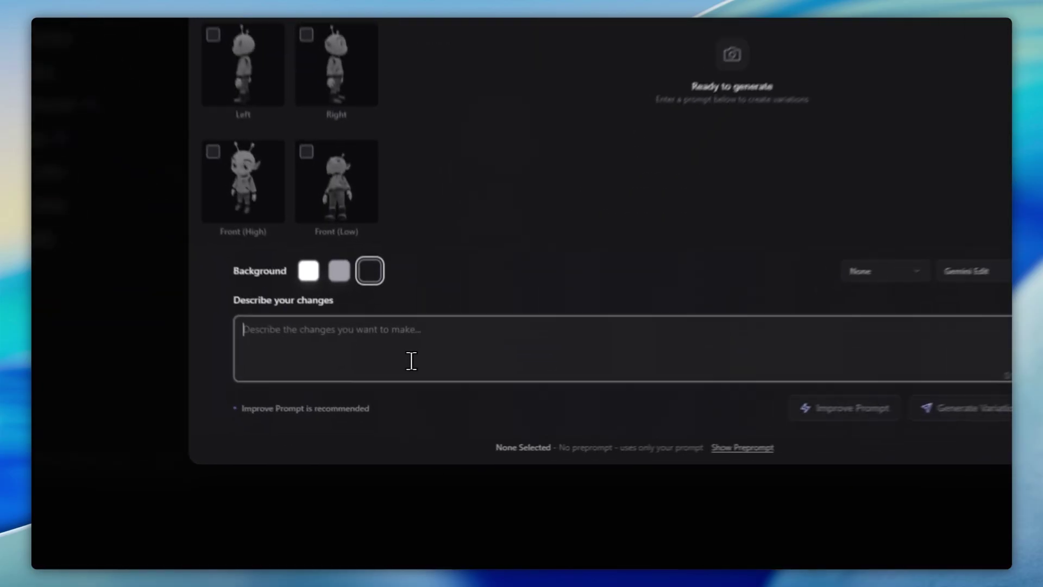
- Request the alien holding a sword in an action pose and expand it with Improve Prompt
{"action": "left_click", "coordinate": [402, 423]}
{"action": "type", "text": "ut a s"}
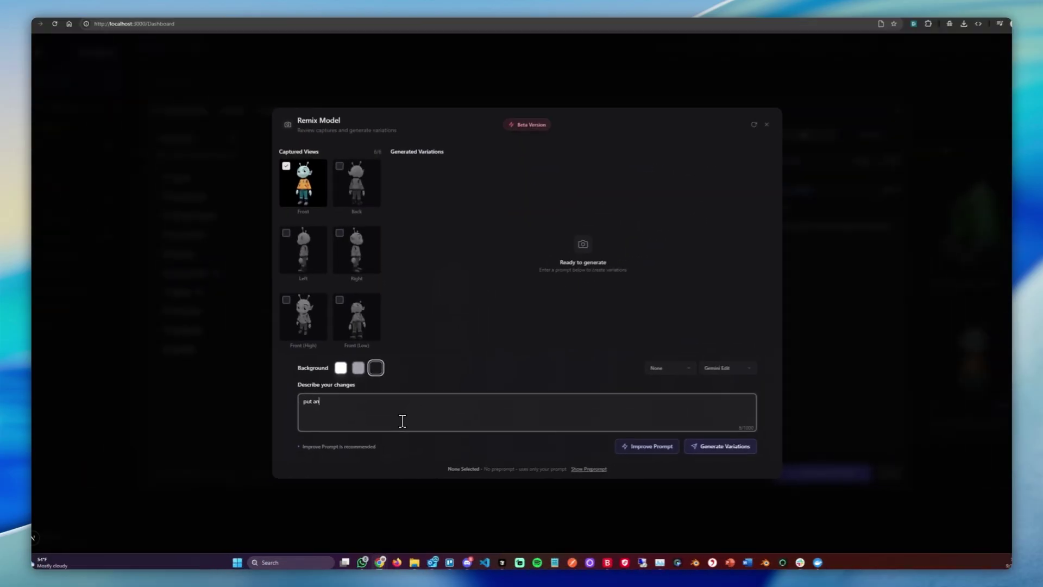
{"action": "type", "text": "word in his hands and make him be in an acti"}
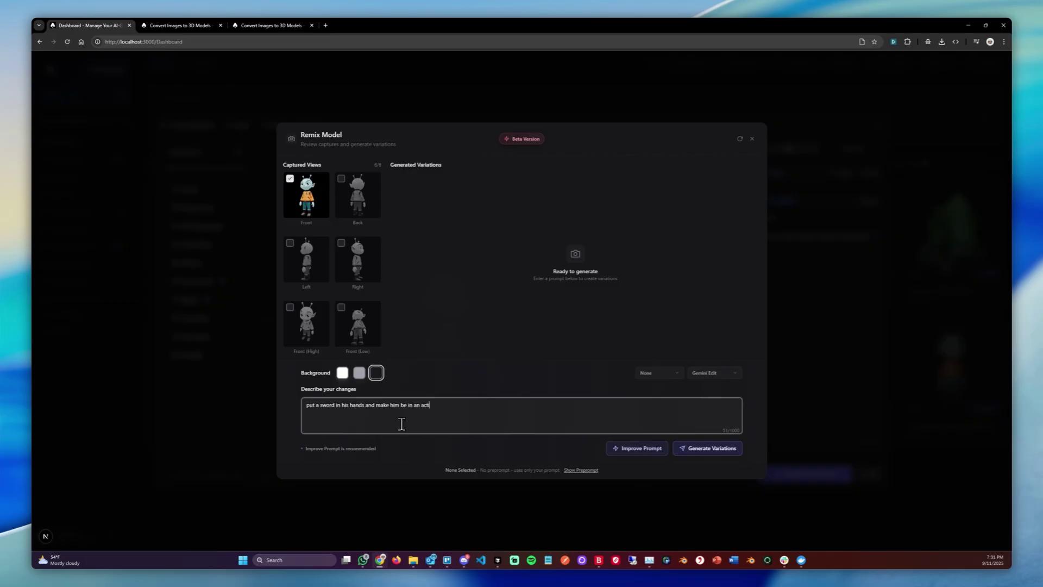
{"action": "key", "text": "BackSpace"}
{"action": "key", "text": "BackSpace"}
{"action": "type", "text": "ose"}
{"action": "mouse_move", "coordinate": [310, 202]}
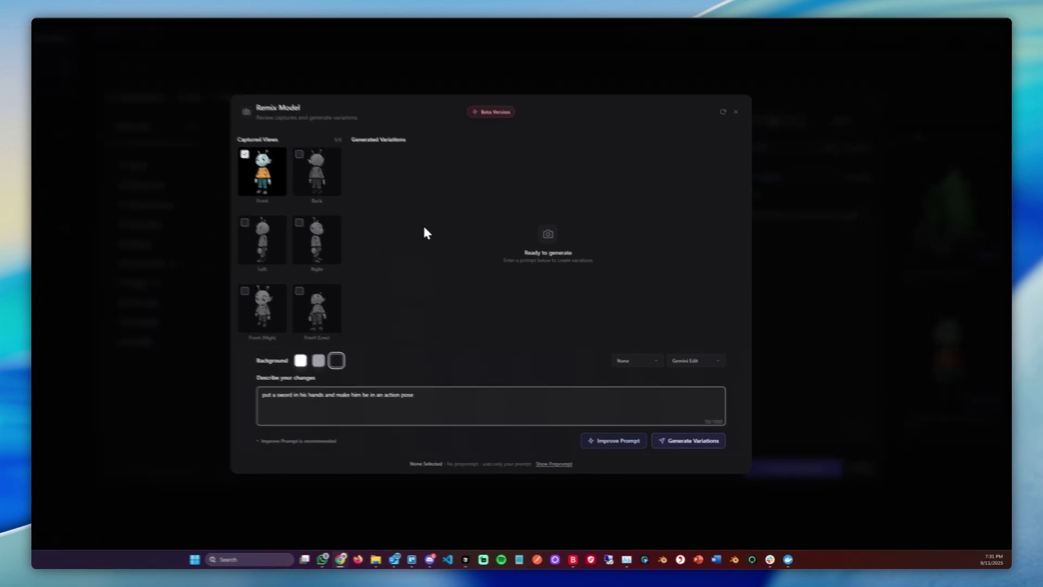
{"action": "left_click", "coordinate": [559, 429]}
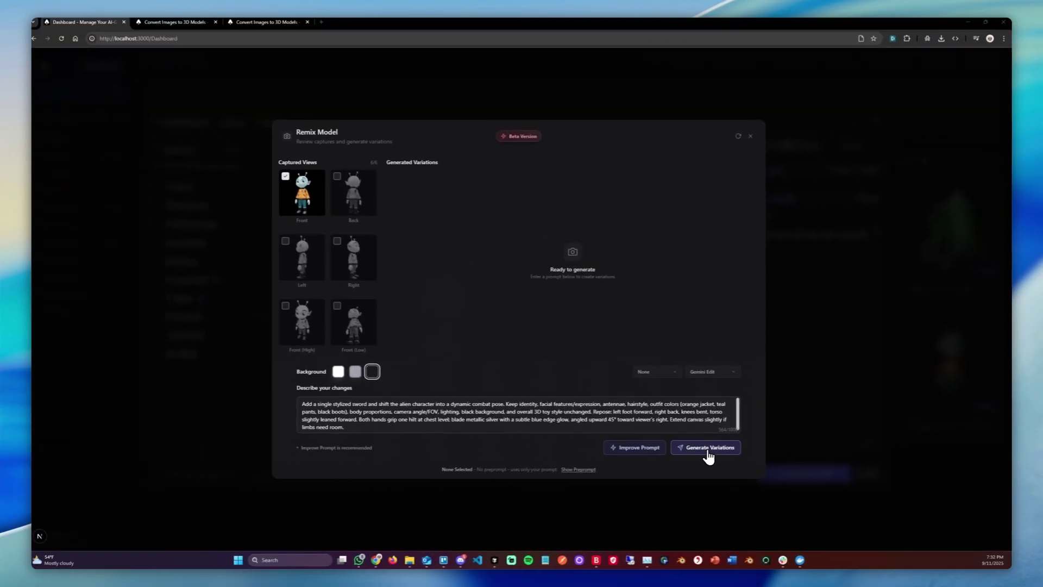
- Generate two sword-wielding alien variations and send the chosen one to Image to 3D
{"action": "left_click", "coordinate": [708, 450]}
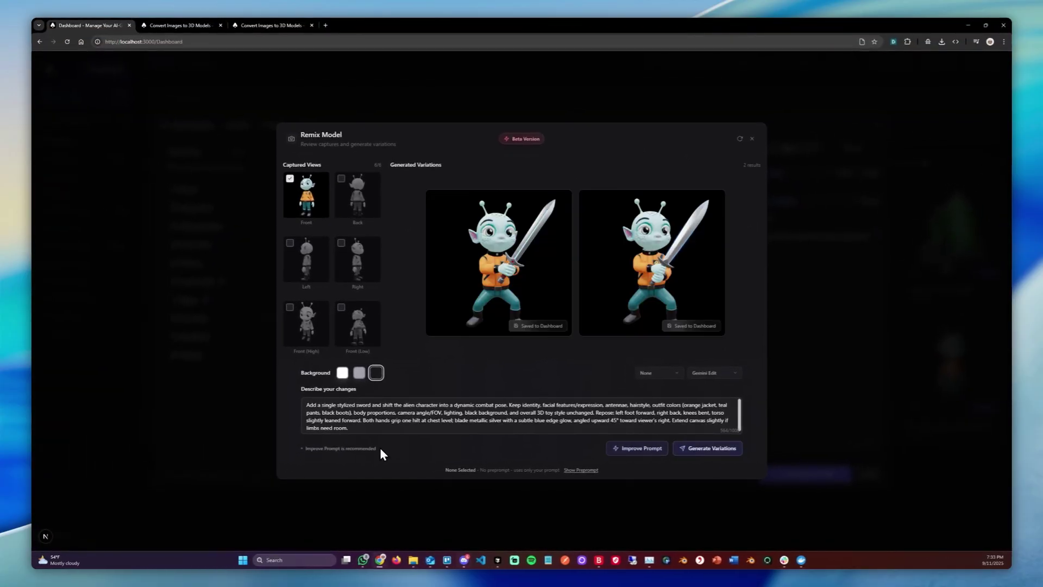
{"action": "mouse_move", "coordinate": [468, 330]}
{"action": "mouse_move", "coordinate": [509, 324]}
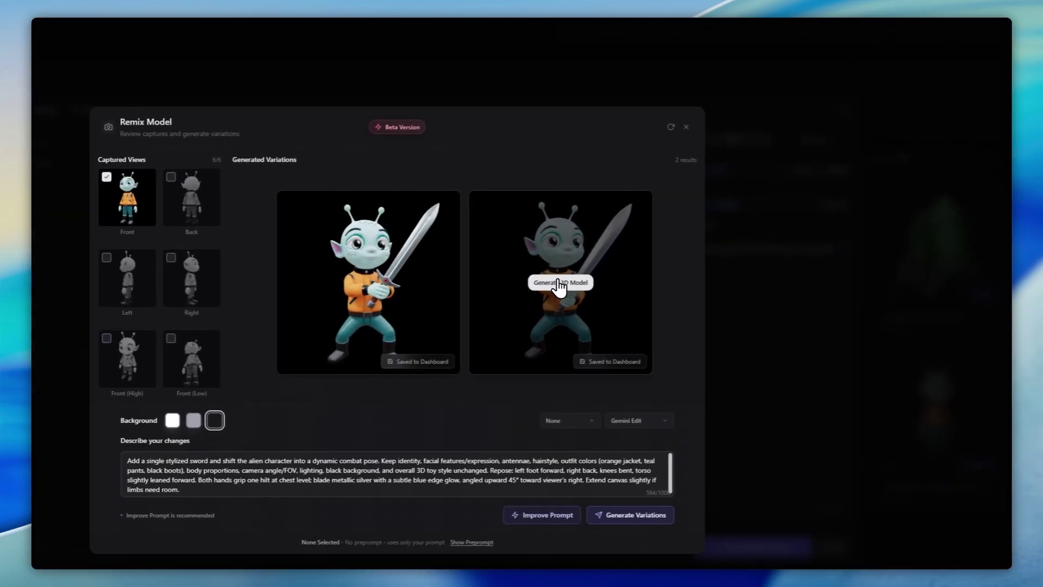
{"action": "left_click", "coordinate": [559, 283]}
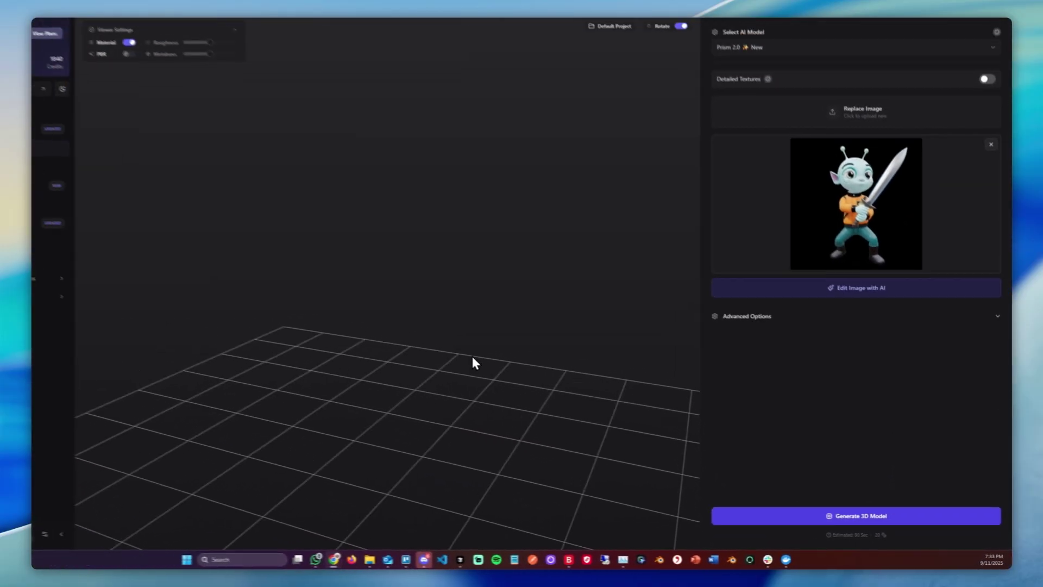
- View the finished viking-with-sword model with Material off, orbiting and zooming in closer
{"action": "left_click", "coordinate": [171, 24]}
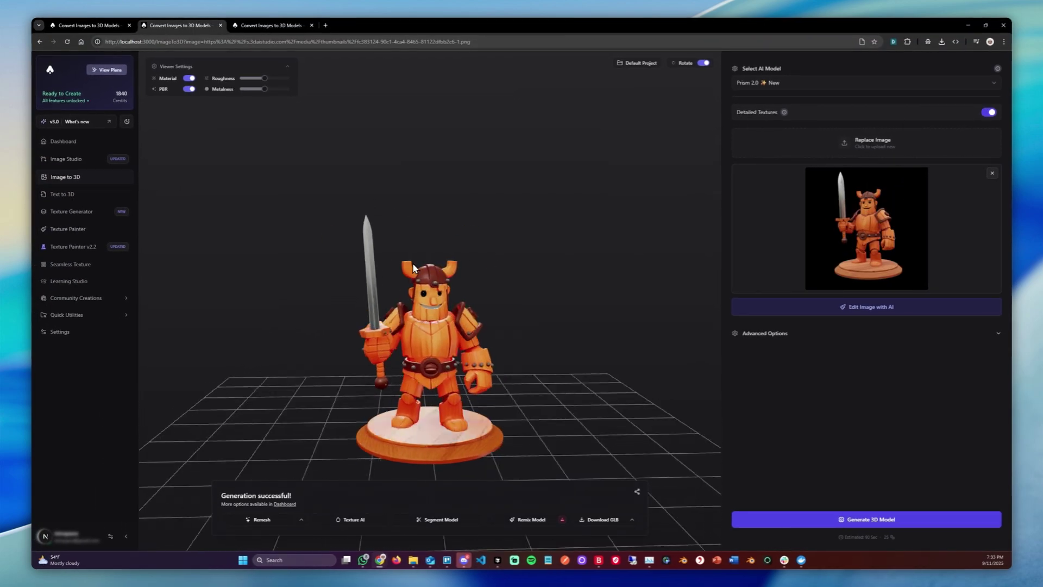
{"action": "left_click", "coordinate": [189, 78]}
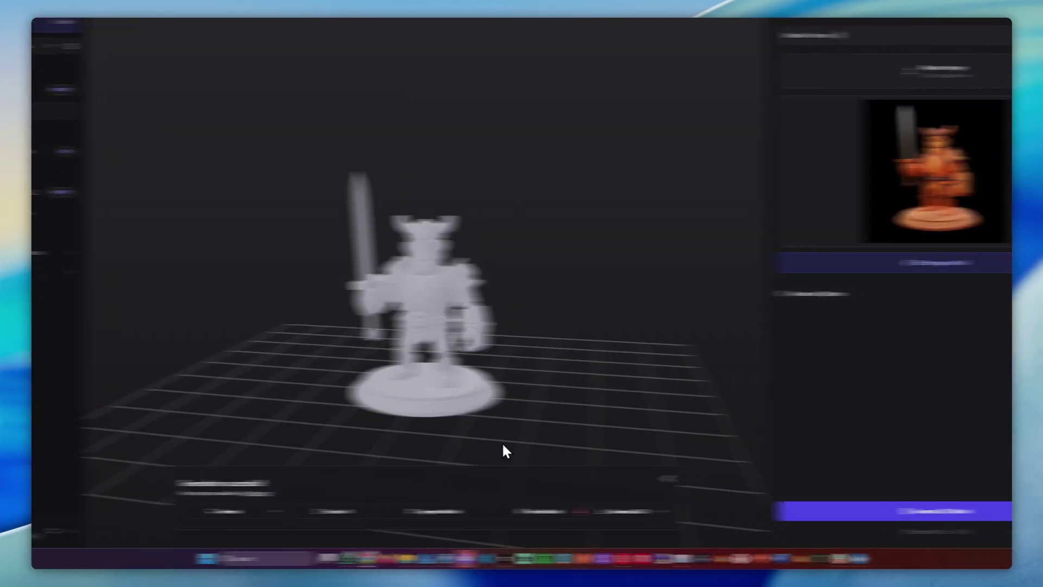
{"action": "left_click_drag", "start_coordinate": [272, 316], "coordinate": [304, 344]}
{"action": "scroll", "coordinate": [337, 351], "scroll_direction": "up", "scroll_amount": 3}
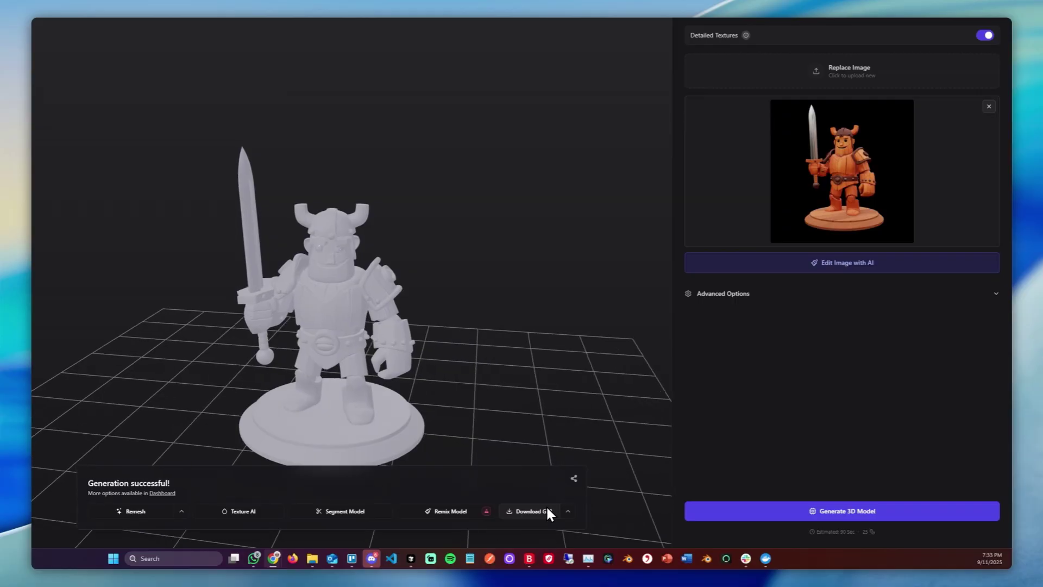